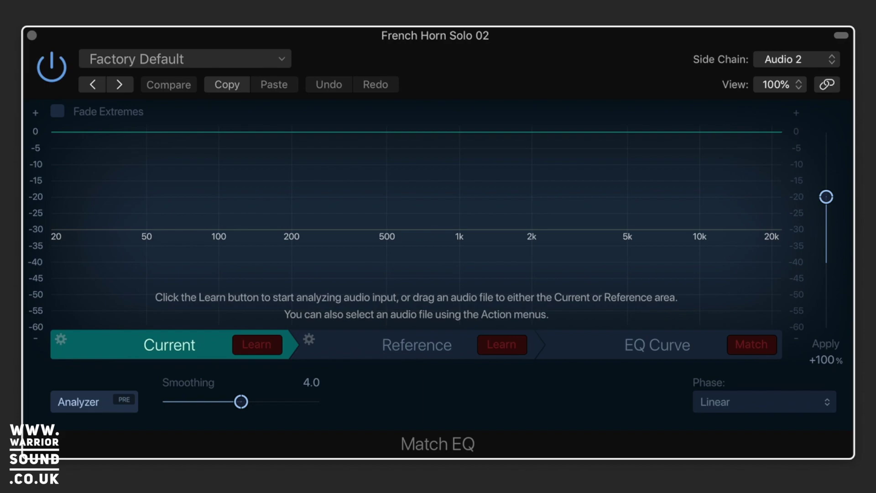
Learn the playing French horn as the Current spectrum, capturing roughly 250 Hz to 4 kHz
{"action": "left_click", "coordinate": [262, 349]}
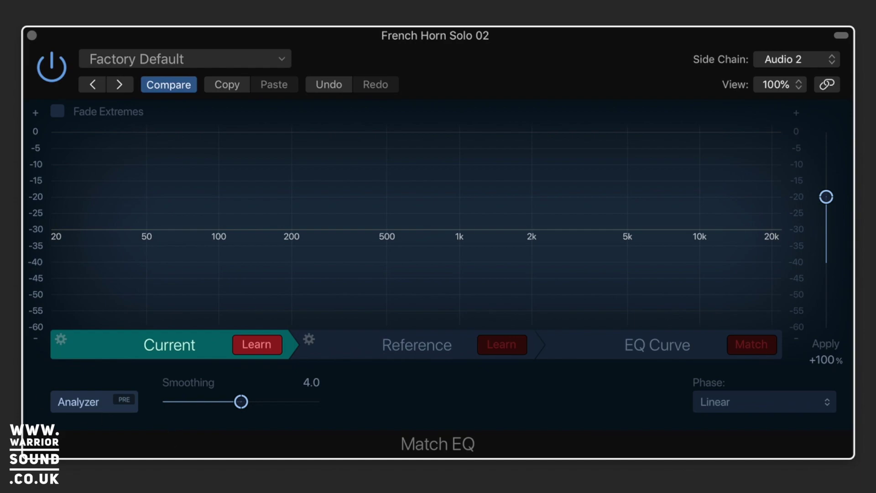
{"action": "key", "text": "space"}
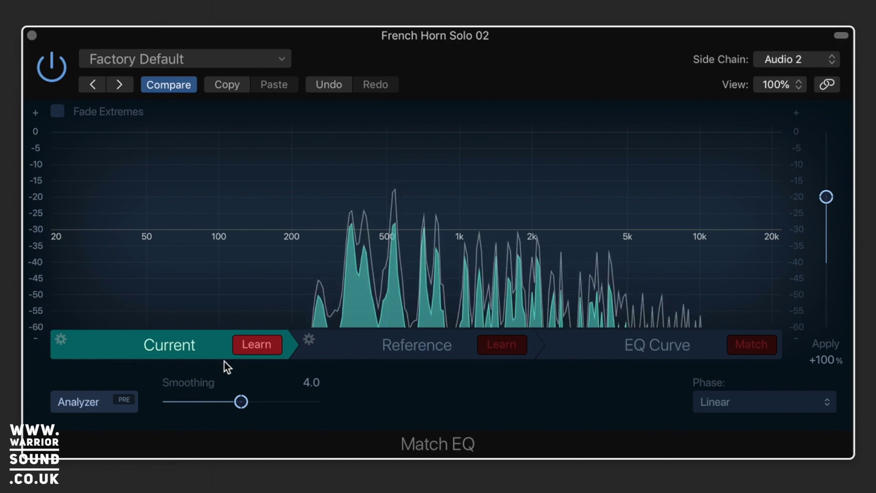
{"action": "left_click", "coordinate": [270, 344]}
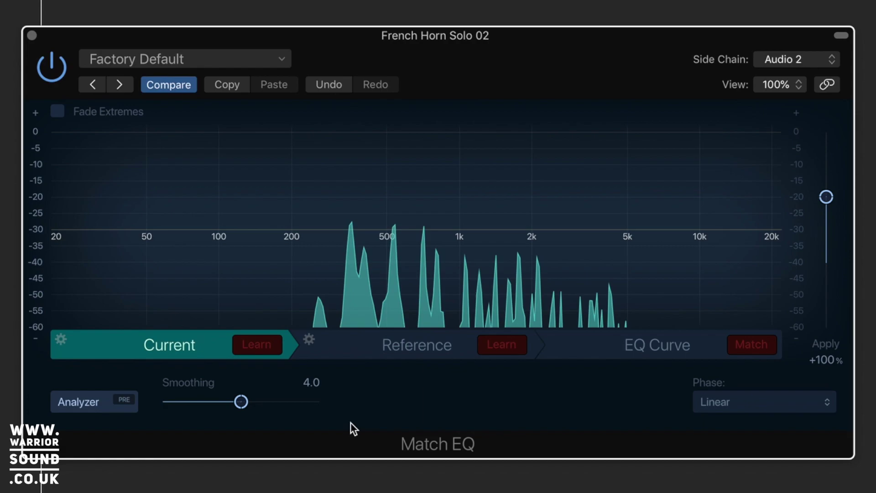
Learn the sidechain audio as the Reference spectrum during playback
{"action": "left_click", "coordinate": [421, 353]}
{"action": "left_click", "coordinate": [501, 345]}
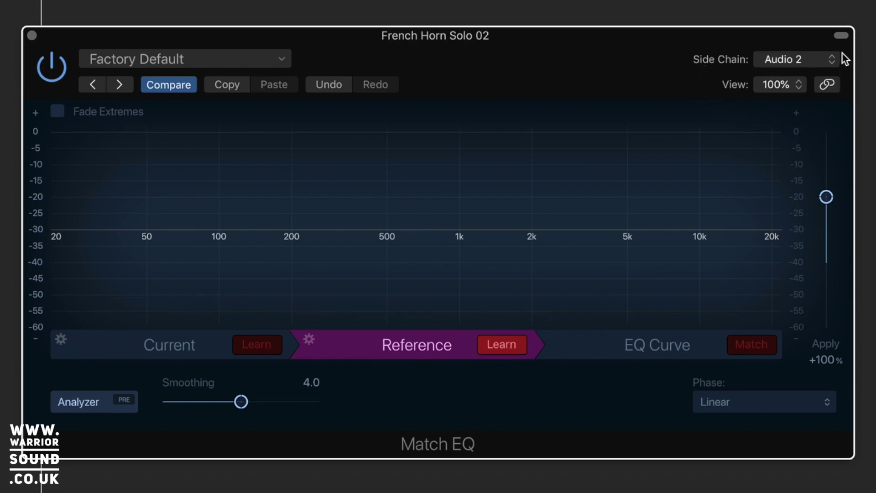
{"action": "key", "text": "space"}
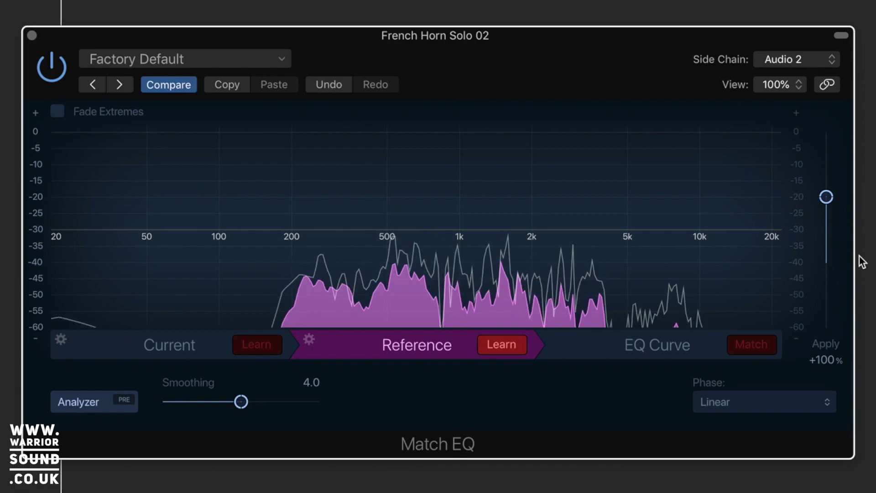
{"action": "left_click", "coordinate": [496, 344]}
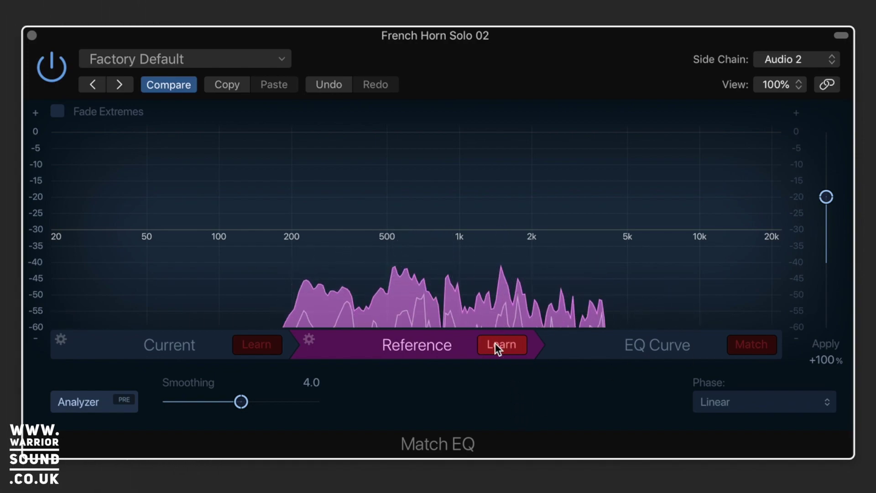
Compare the learned Current and Reference spectra, ending on the Reference view
{"action": "left_click", "coordinate": [200, 355]}
{"action": "left_click", "coordinate": [393, 357]}
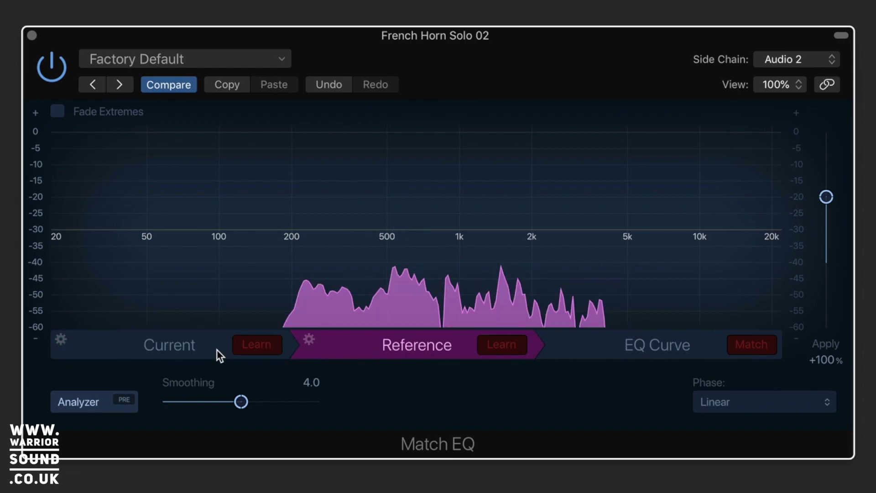
{"action": "left_click", "coordinate": [217, 351]}
{"action": "left_click", "coordinate": [383, 344]}
{"action": "left_click", "coordinate": [211, 351]}
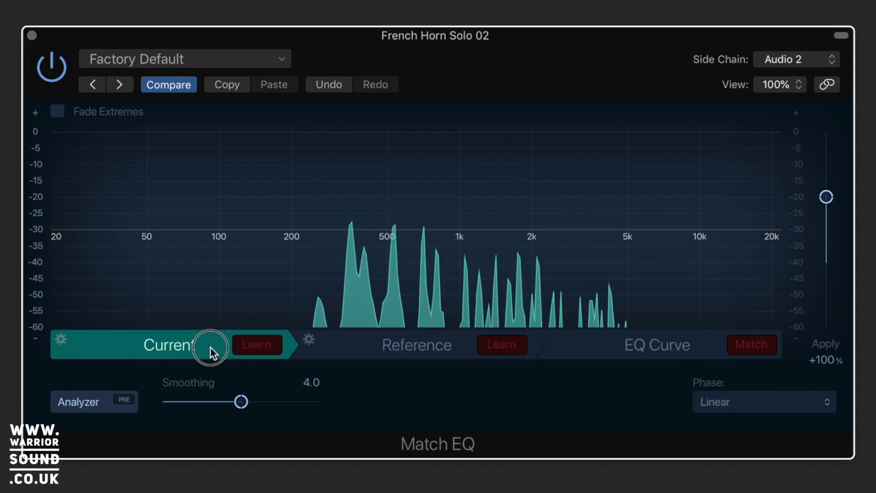
{"action": "left_click", "coordinate": [350, 351]}
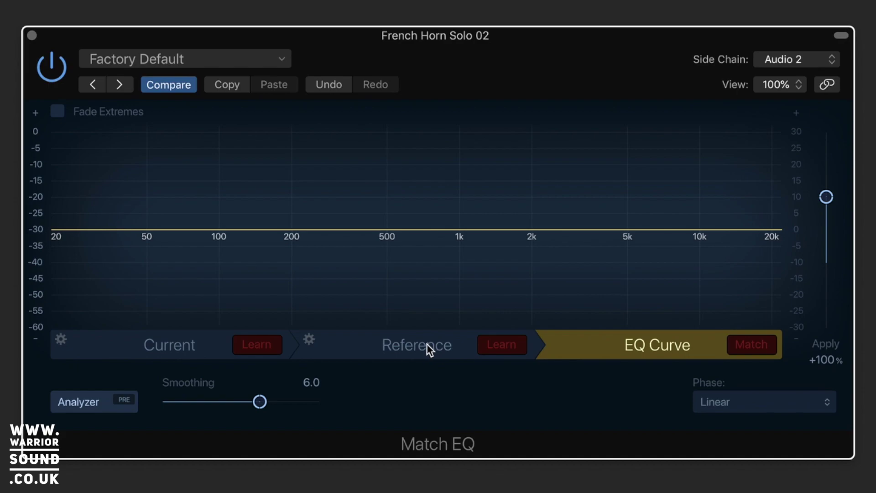
{"action": "left_click", "coordinate": [426, 346]}
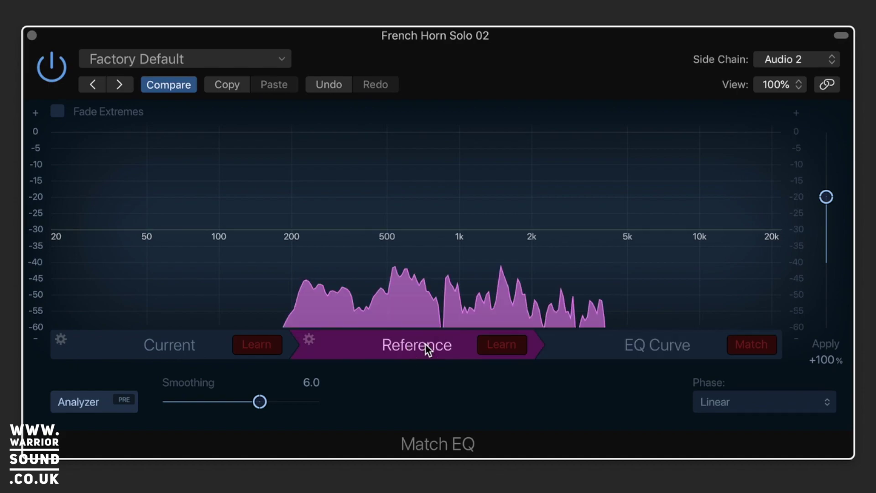
Generate the matched EQ curve from horn to reference and lift the low end near 28 Hz
{"action": "left_click", "coordinate": [179, 358]}
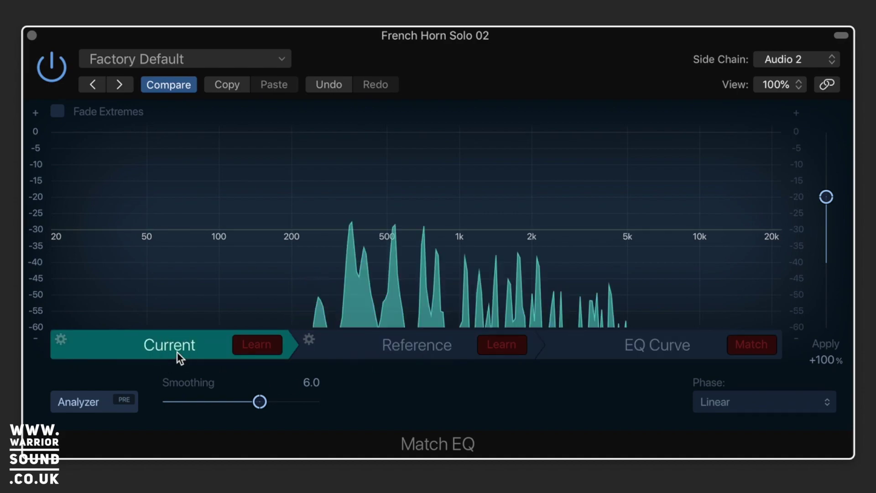
{"action": "left_click", "coordinate": [647, 352]}
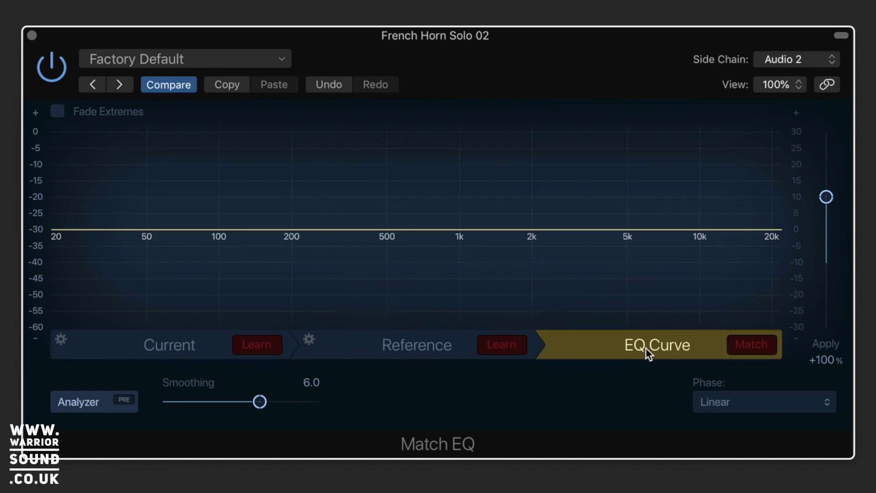
{"action": "left_click", "coordinate": [756, 346]}
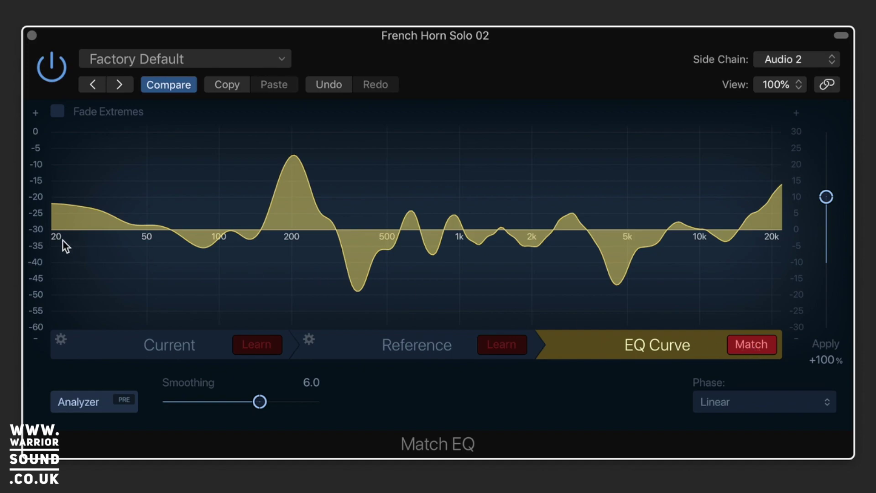
{"action": "left_click_drag", "start_coordinate": [71, 205], "coordinate": [109, 230]}
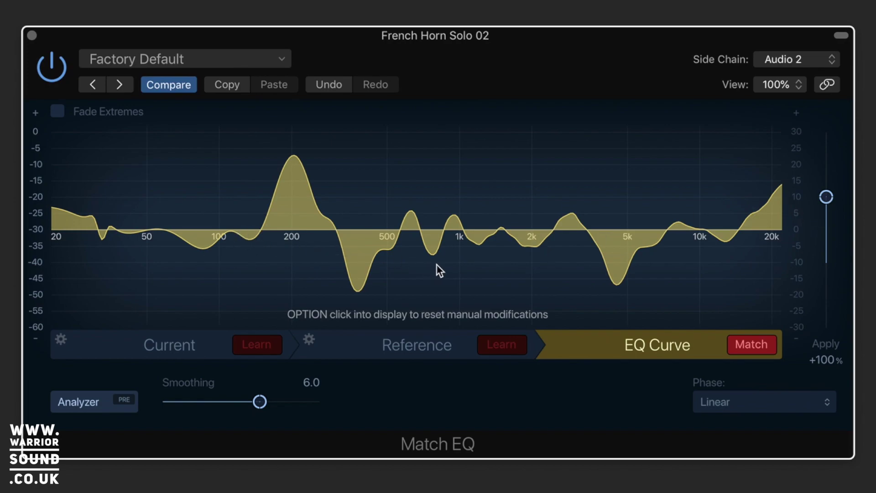
During playback, sweep the Apply amount through 66%, 200%, 149% and 16%, settling at 51%
{"action": "key", "text": "space"}
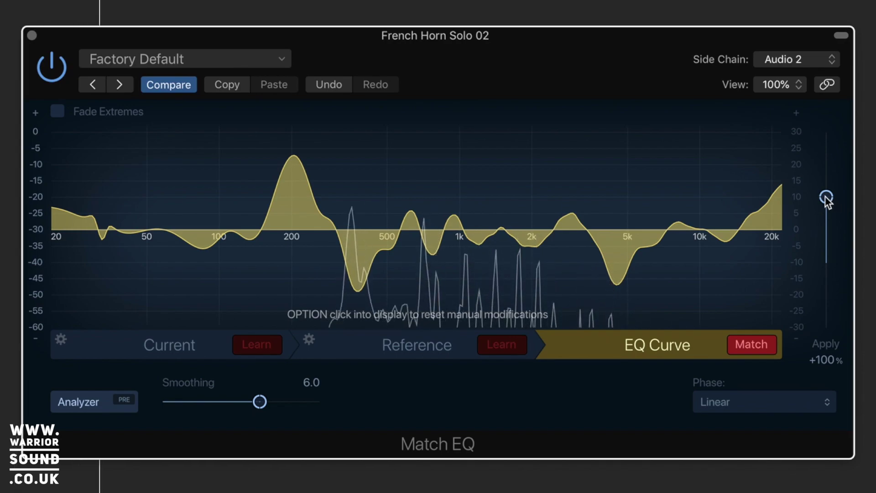
{"action": "mouse_move", "coordinate": [826, 195]}
{"action": "left_mouse_down"}
{"action": "mouse_move", "coordinate": [827, 218]}
{"action": "mouse_move", "coordinate": [828, 158]}
{"action": "mouse_move", "coordinate": [824, 185]}
{"action": "left_mouse_up"}
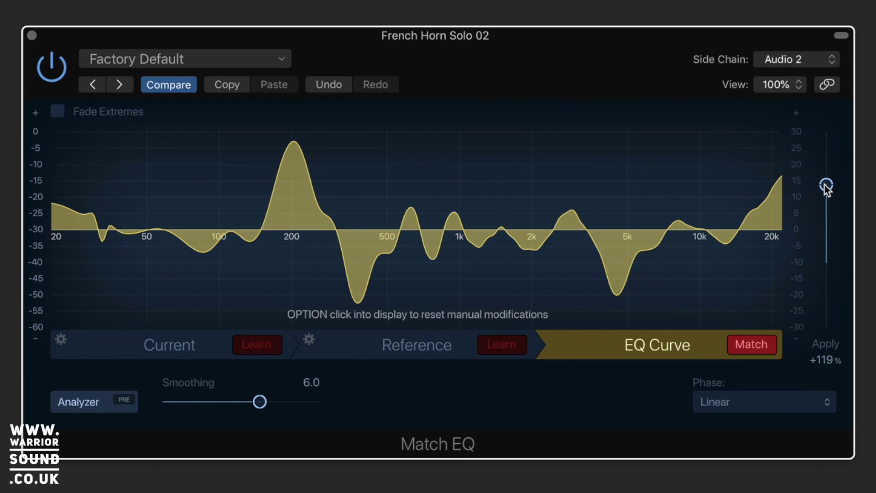
{"action": "left_click_drag", "start_coordinate": [825, 184], "coordinate": [821, 114]}
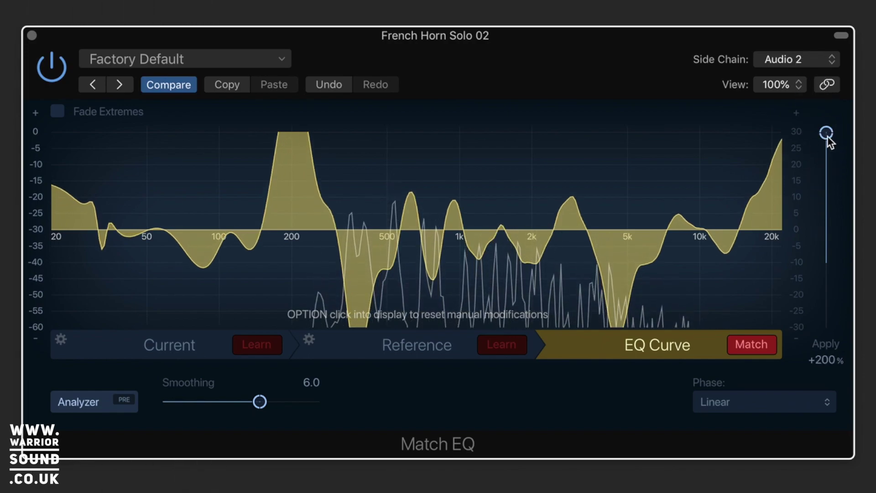
{"action": "left_click_drag", "start_coordinate": [828, 137], "coordinate": [827, 236]}
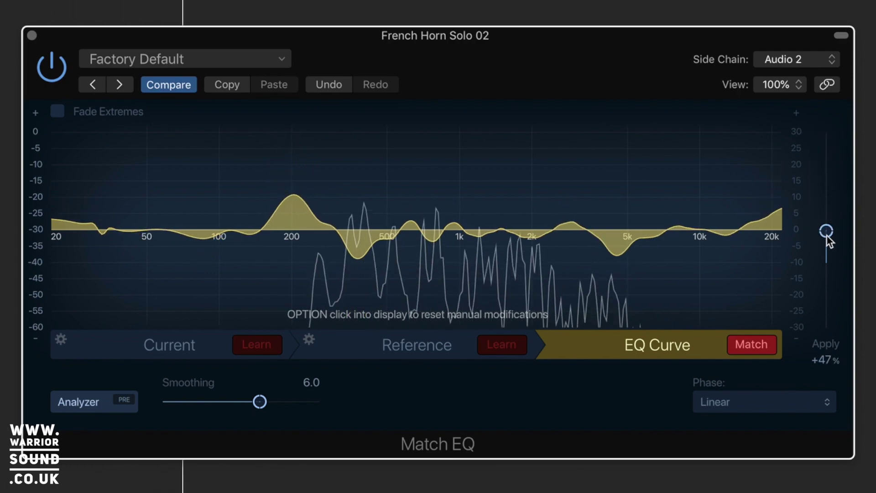
{"action": "left_click_drag", "start_coordinate": [827, 236], "coordinate": [826, 316]}
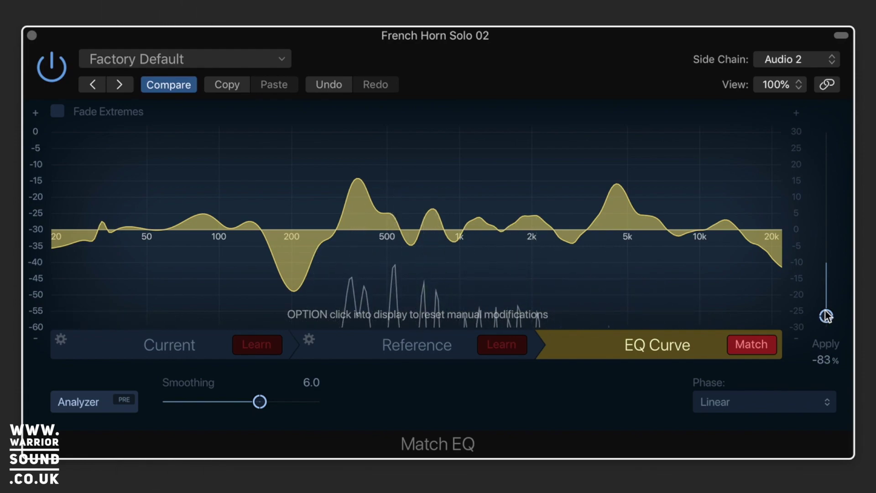
{"action": "left_click", "coordinate": [827, 316]}
{"action": "left_click_drag", "start_coordinate": [827, 316], "coordinate": [827, 233]}
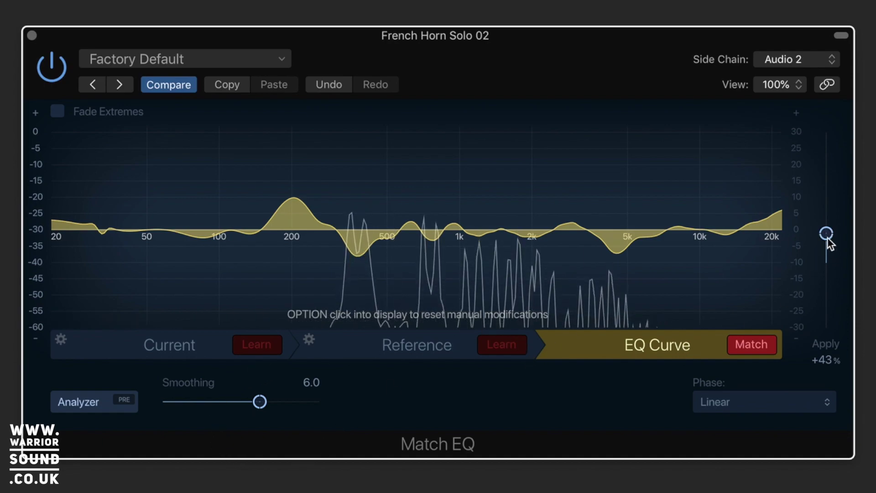
{"action": "left_click_drag", "start_coordinate": [827, 235], "coordinate": [826, 228]}
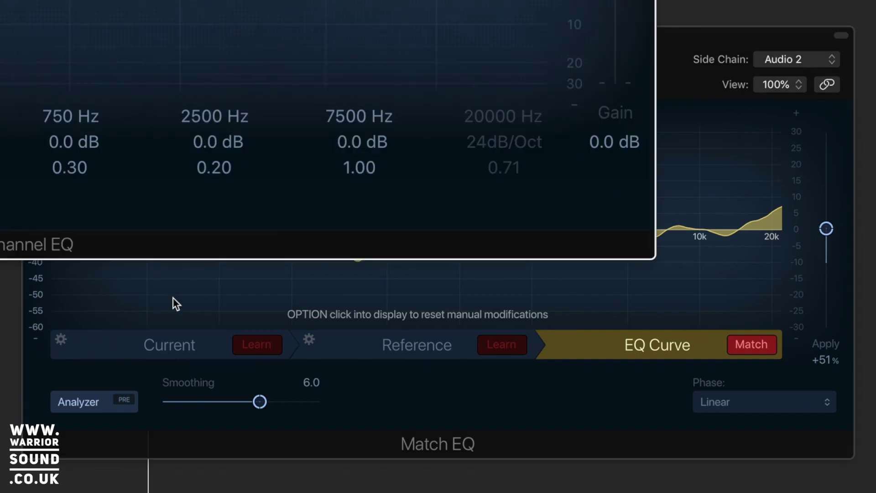
Add a Channel EQ low cut at about 79 Hz, then cut a low-end notch into the Match EQ curve
{"action": "left_click_drag", "start_coordinate": [570, 180], "coordinate": [568, 179]}
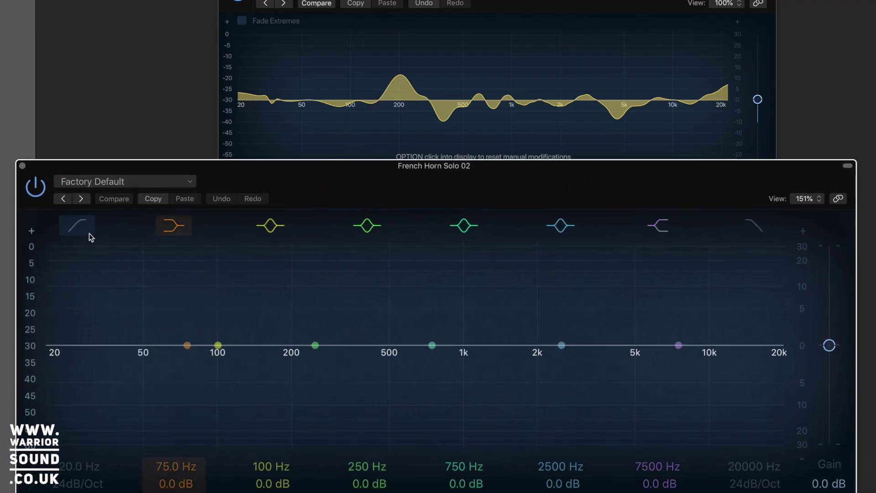
{"action": "left_click", "coordinate": [80, 226]}
{"action": "left_click_drag", "start_coordinate": [49, 370], "coordinate": [205, 367]}
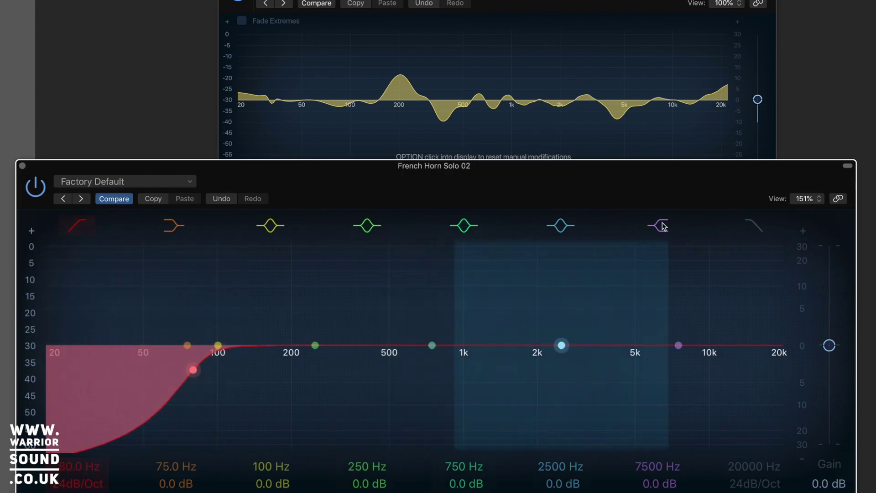
{"action": "left_click", "coordinate": [21, 165]}
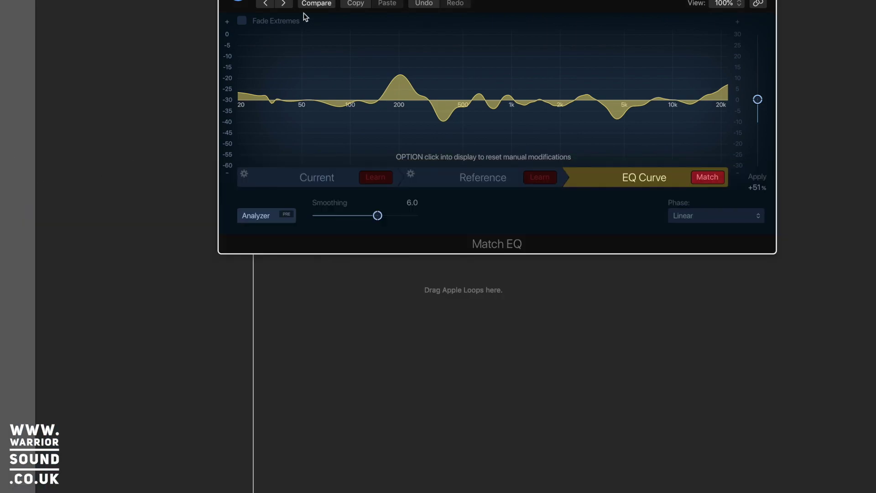
{"action": "left_click_drag", "start_coordinate": [207, 147], "coordinate": [232, 198]}
Option-click the Match EQ graph to clear the manual notch
{"action": "left_click", "coordinate": [231, 196], "text": "alt"}
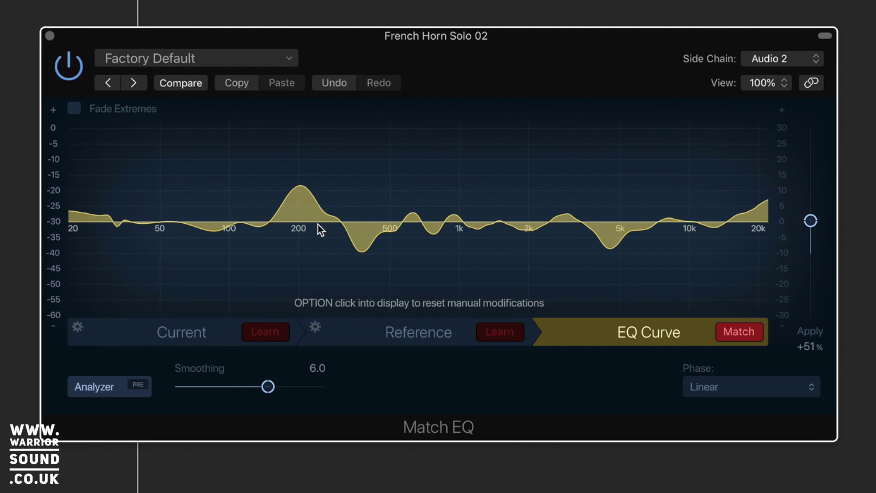
Lower the Apply amount to +19% and raise Smoothing to 12.0
{"action": "left_click_drag", "start_coordinate": [812, 223], "coordinate": [813, 248]}
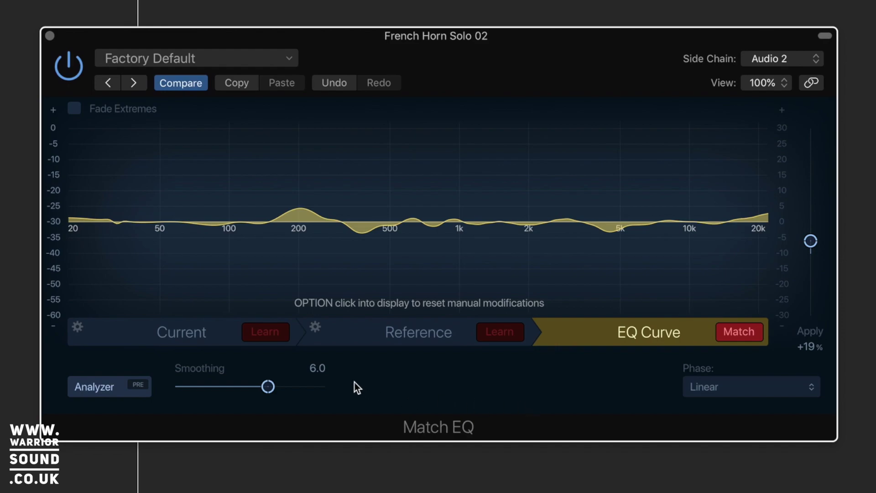
{"action": "left_click_drag", "start_coordinate": [281, 389], "coordinate": [311, 391]}
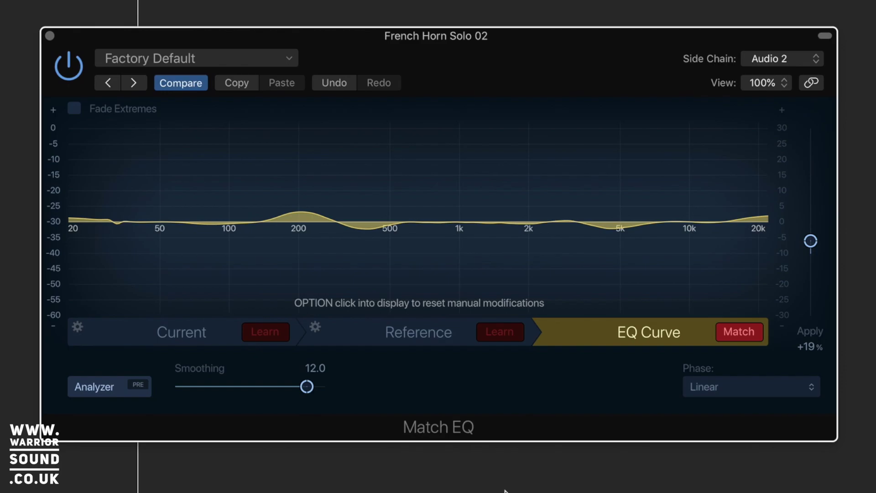